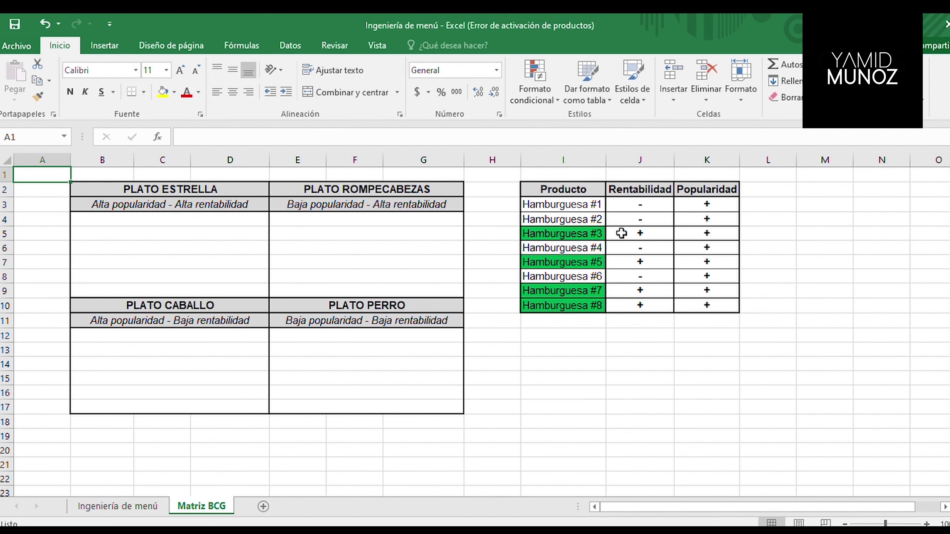
Link B4:B7 to Hamburguesas #3, #5, #7, #8 and B12:B13 to Hamburguesas #1 and #2
left_click(170, 219)
type("Hamburguesa #3 Hamburguesa #5 Hamburguesa #7 Hamburguesa #8")
left_click(170, 335)
type("Hamburguesa #1 Hamburguesa #2")
Confirm the =I4 link for Hamburguesa #2 in B13 and start the next formula
key("Return")
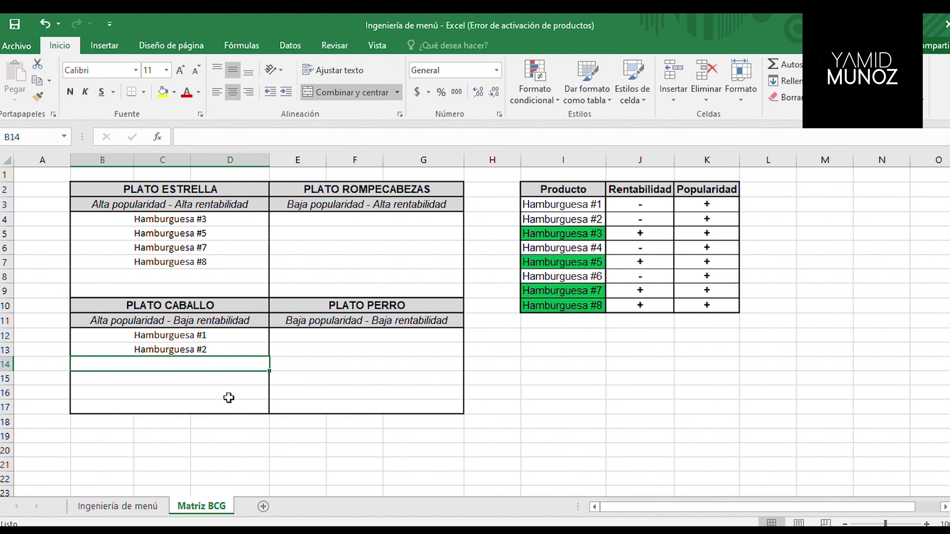
type("=")
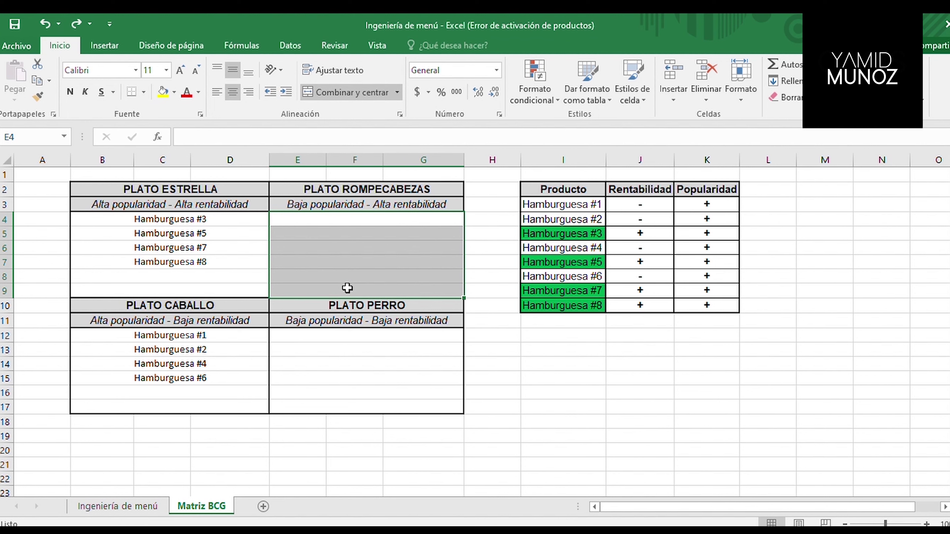
left_click(361, 219)
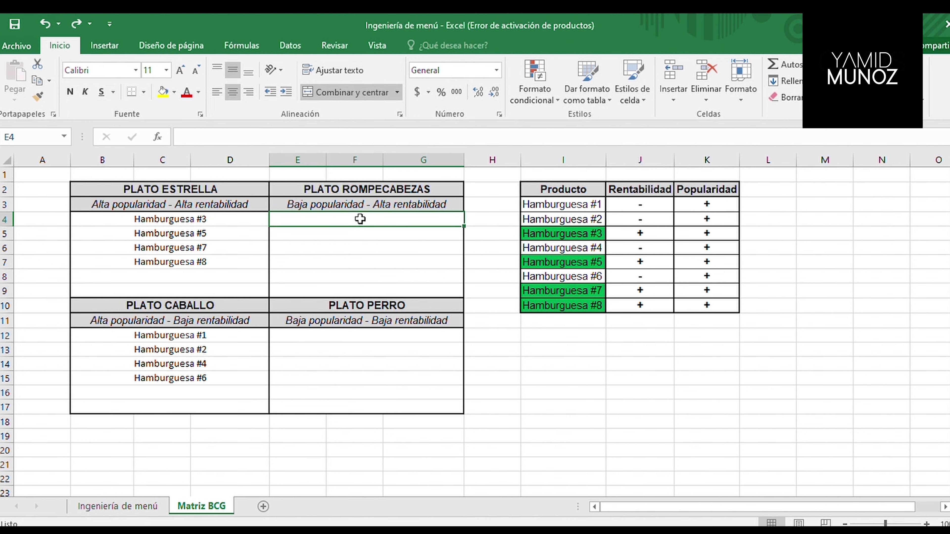